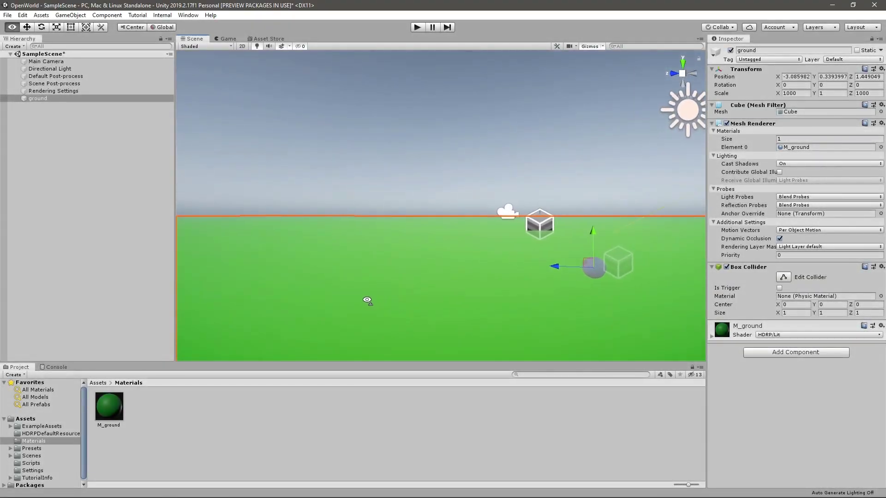
Orbit around the finished green ground, then view the original construction sample scene.
{"action": "mouse_move", "coordinate": [367, 300]}
{"action": "right_mouse_down"}
{"action": "mouse_move", "coordinate": [418, 312]}
{"action": "mouse_move", "coordinate": [691, 315]}
{"action": "right_mouse_up"}
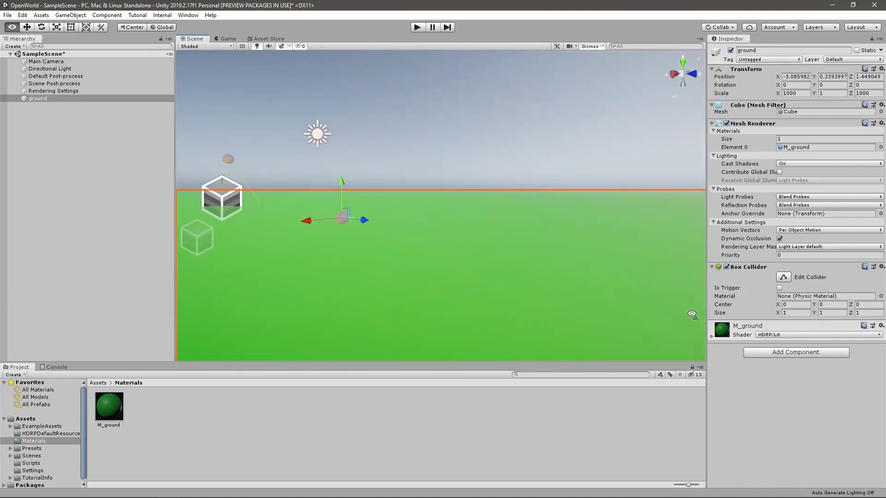
{"action": "right_click_drag", "start_coordinate": [691, 314], "coordinate": [642, 309]}
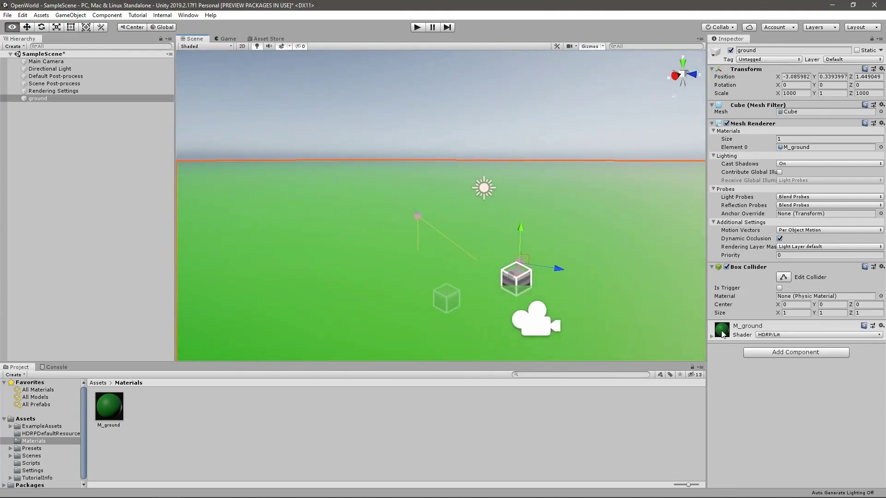
{"action": "right_click_drag", "start_coordinate": [723, 334], "coordinate": [582, 197]}
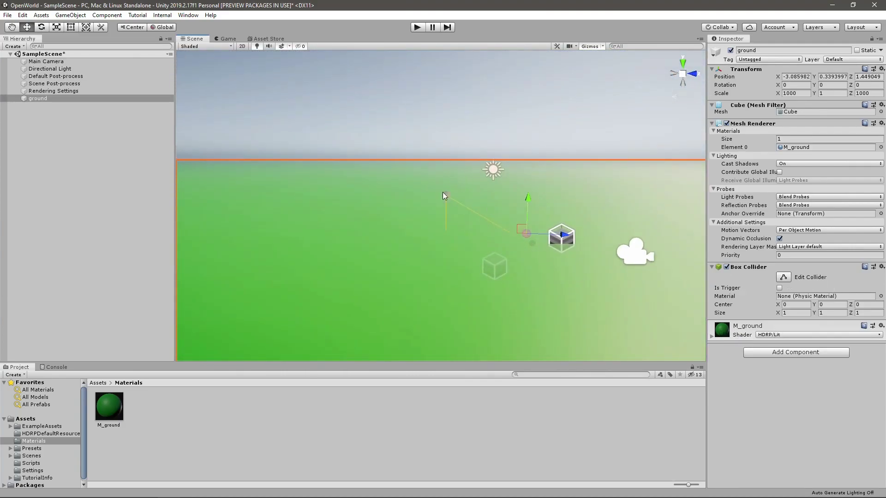
{"action": "mouse_move", "coordinate": [327, 262]}
{"action": "right_mouse_down"}
{"action": "mouse_move", "coordinate": [480, 271]}
{"action": "mouse_move", "coordinate": [423, 259]}
{"action": "mouse_move", "coordinate": [278, 273]}
{"action": "mouse_move", "coordinate": [336, 257]}
{"action": "mouse_move", "coordinate": [373, 261]}
{"action": "right_mouse_up"}
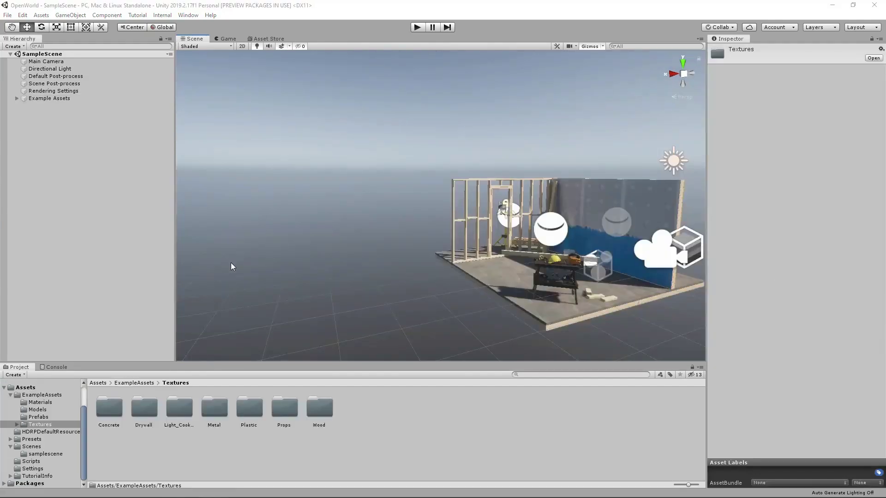
{"action": "mouse_move", "coordinate": [232, 263]}
{"action": "right_mouse_down"}
{"action": "mouse_move", "coordinate": [326, 269]}
{"action": "mouse_move", "coordinate": [310, 267]}
{"action": "mouse_move", "coordinate": [316, 272]}
{"action": "right_mouse_up"}
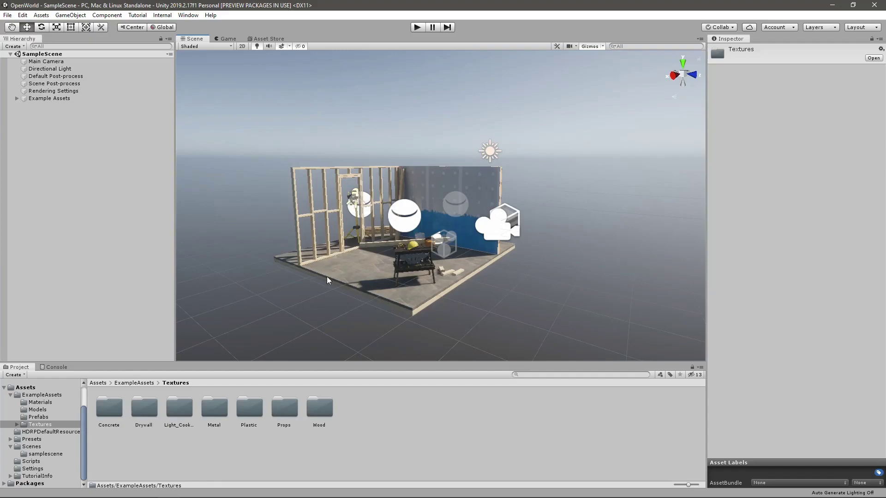
Delete every Hierarchy object from Light Probe Group through Example Assets.
{"action": "left_click", "coordinate": [361, 275]}
{"action": "right_click_drag", "start_coordinate": [417, 294], "coordinate": [347, 252]}
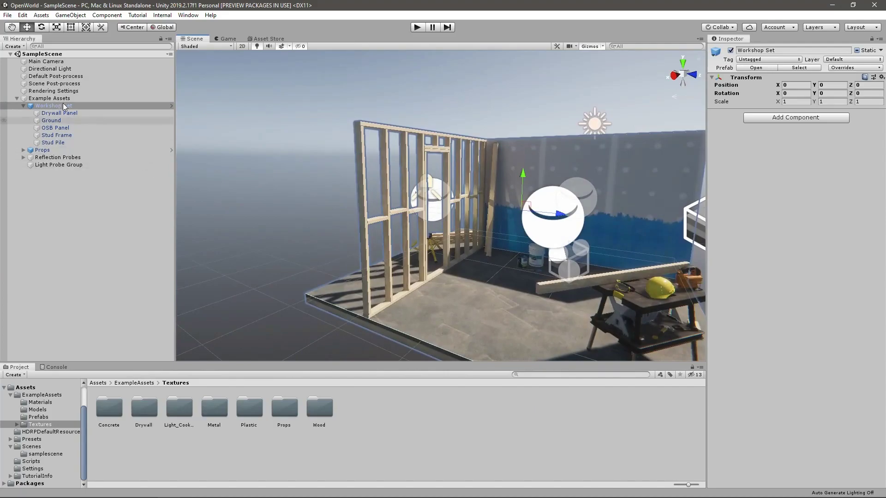
{"action": "left_click", "coordinate": [60, 164]}
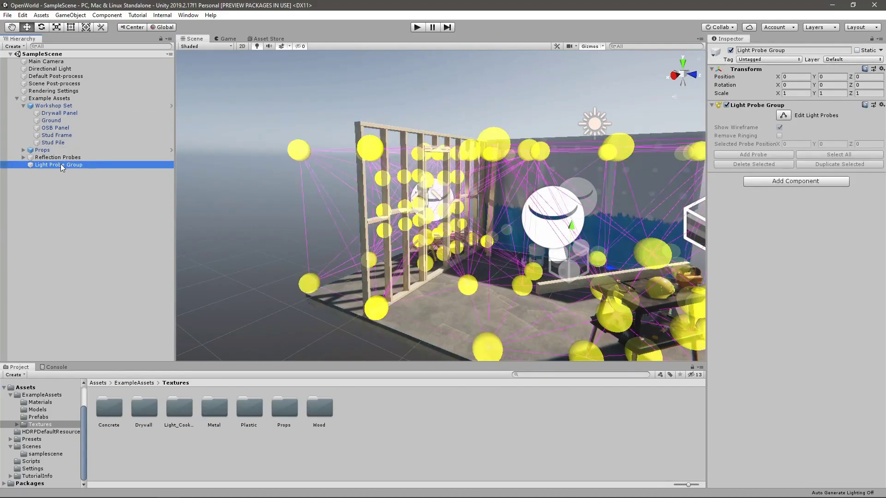
{"action": "left_click", "coordinate": [48, 99], "text": "shift"}
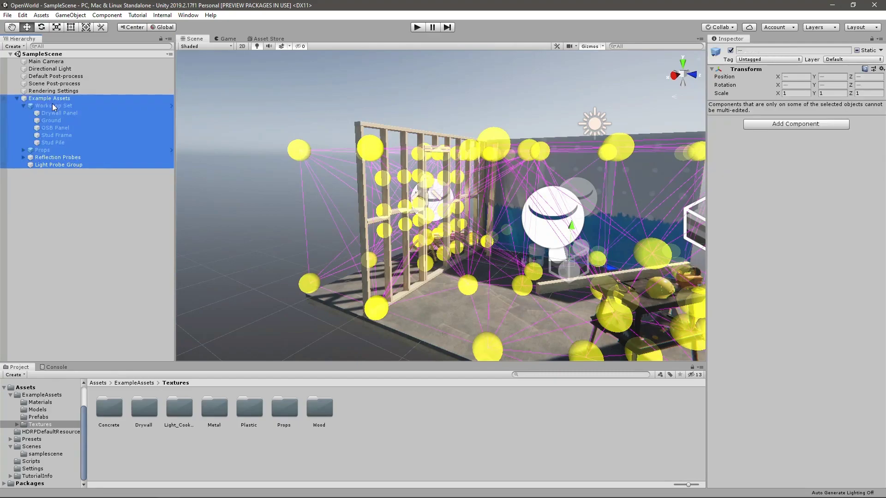
{"action": "key", "text": "Delete"}
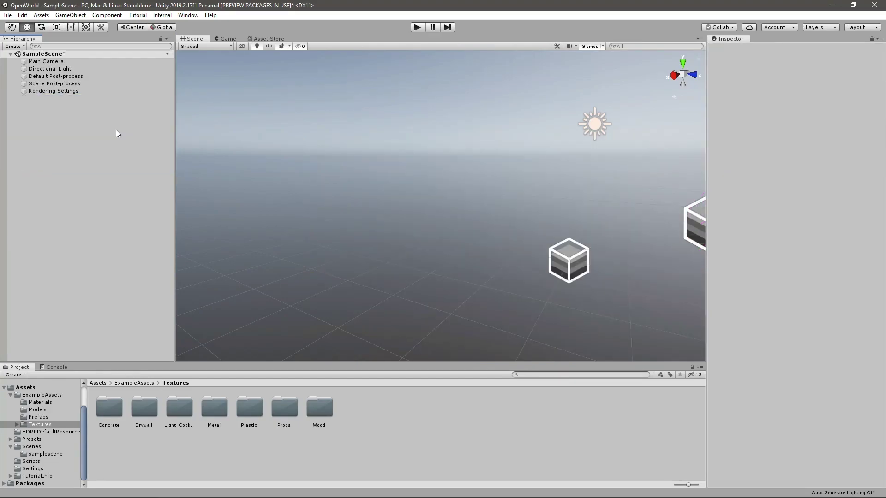
{"action": "left_click", "coordinate": [554, 271]}
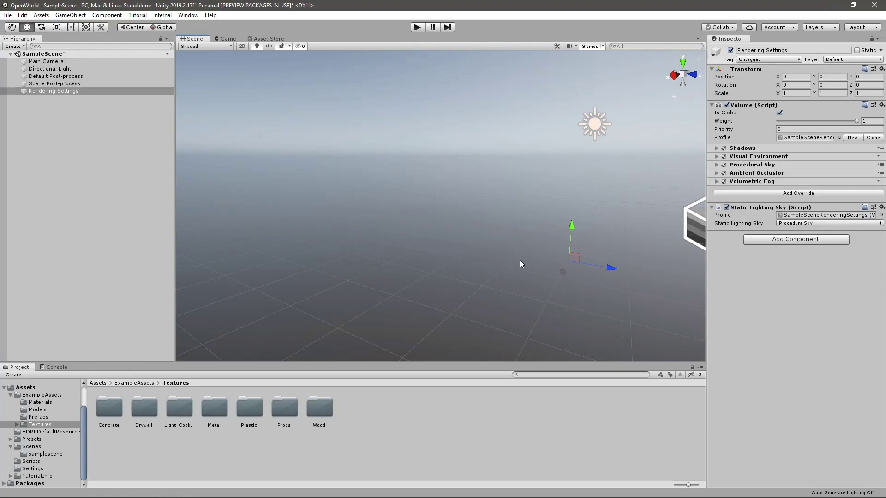
{"action": "right_click_drag", "start_coordinate": [478, 241], "coordinate": [450, 204]}
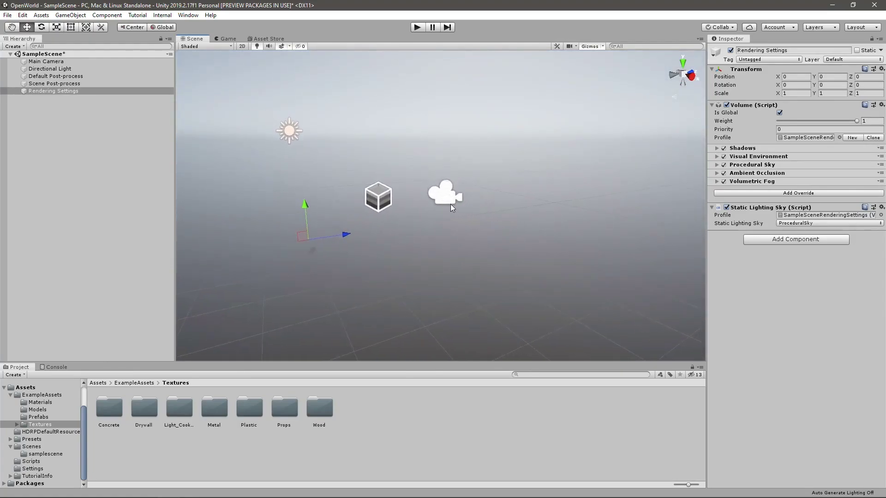
{"action": "left_click", "coordinate": [378, 198]}
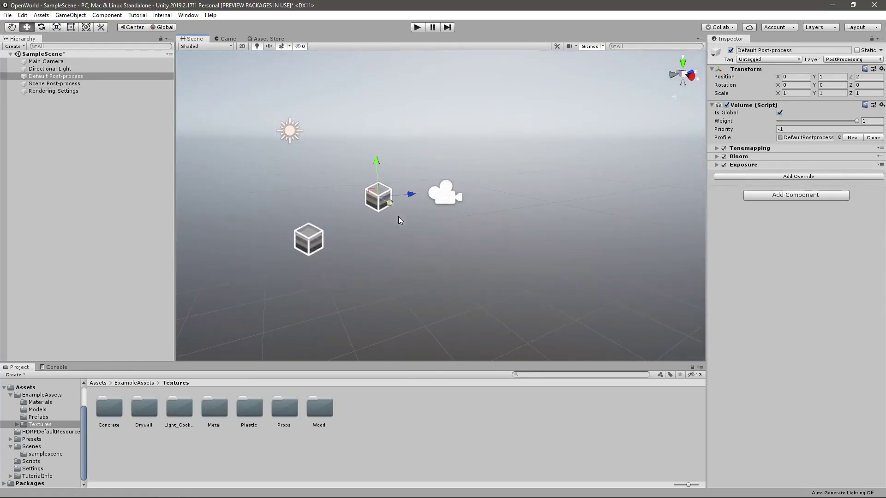
{"action": "left_click_drag", "start_coordinate": [455, 253], "coordinate": [378, 260], "text": "alt"}
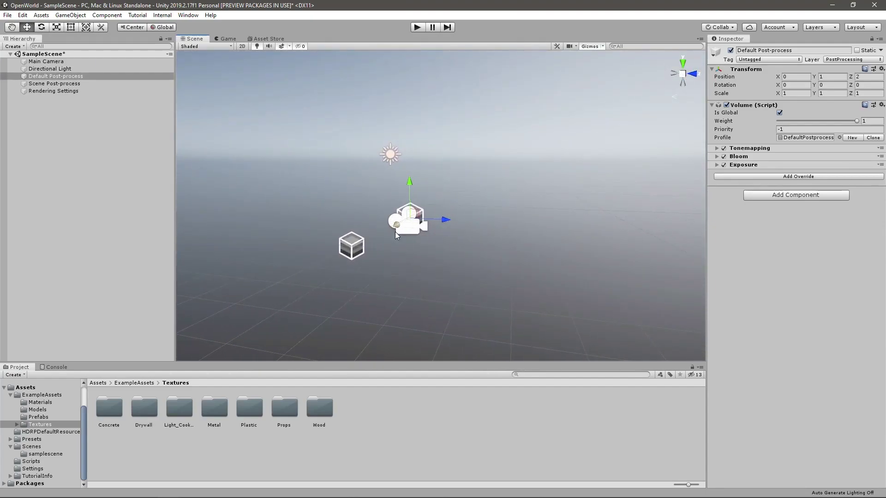
{"action": "mouse_move", "coordinate": [456, 234]}
{"action": "left_mouse_down", "text": "alt"}
{"action": "mouse_move", "coordinate": [431, 246]}
{"action": "mouse_move", "coordinate": [450, 251]}
{"action": "left_mouse_up", "text": "alt"}
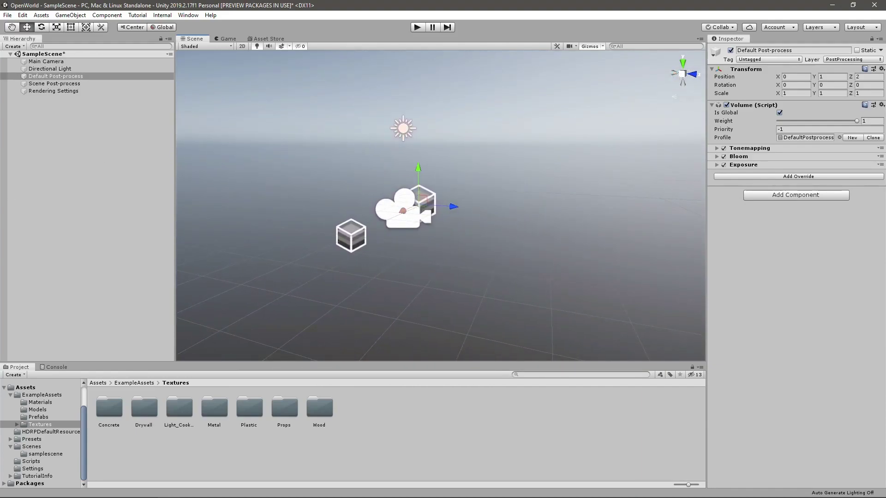
{"action": "right_click", "coordinate": [104, 152]}
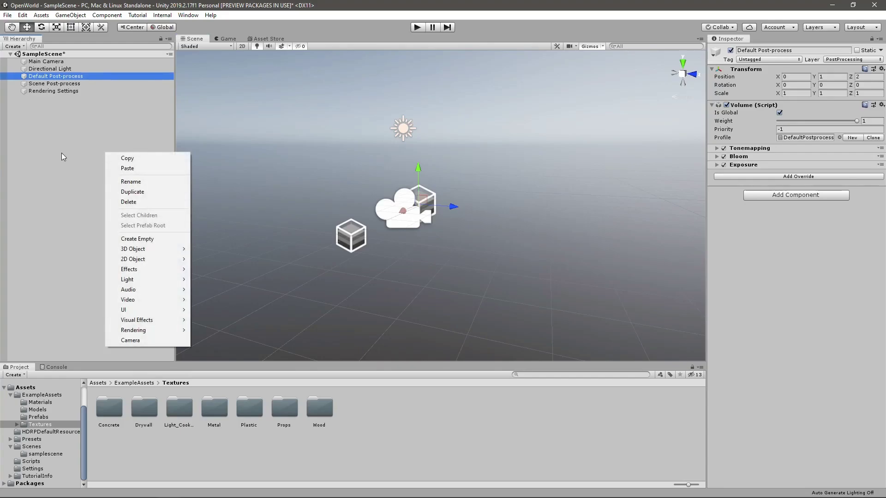
{"action": "left_click", "coordinate": [382, 286]}
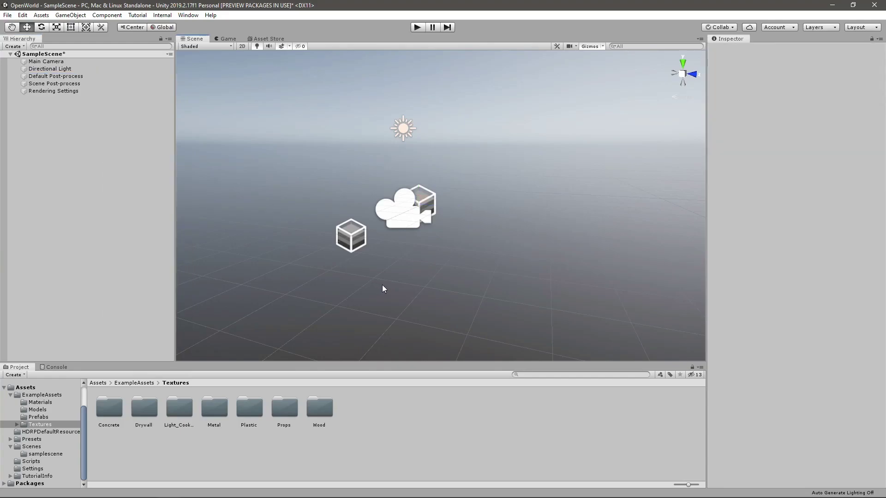
{"action": "left_click", "coordinate": [103, 149]}
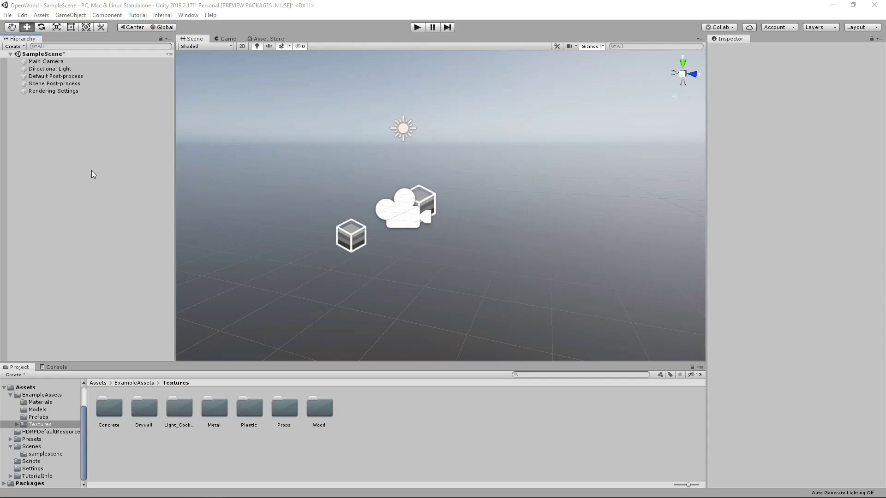
Add a default 3D Cube to SampleScene from the Hierarchy and orbit around it.
{"action": "right_click", "coordinate": [85, 157]}
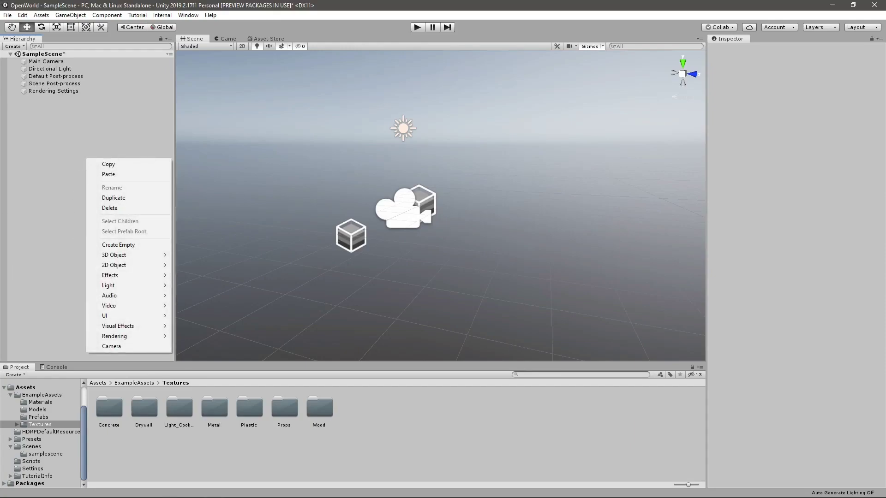
{"action": "right_click", "coordinate": [52, 112]}
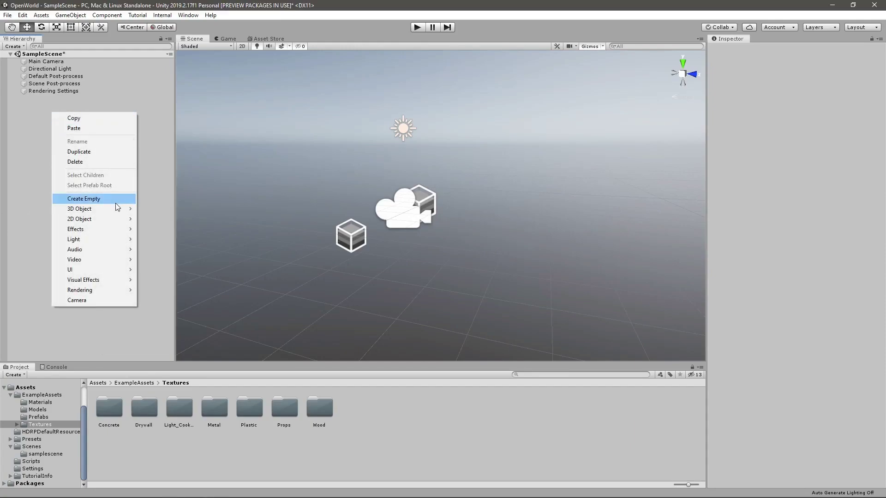
{"action": "mouse_move", "coordinate": [79, 209]}
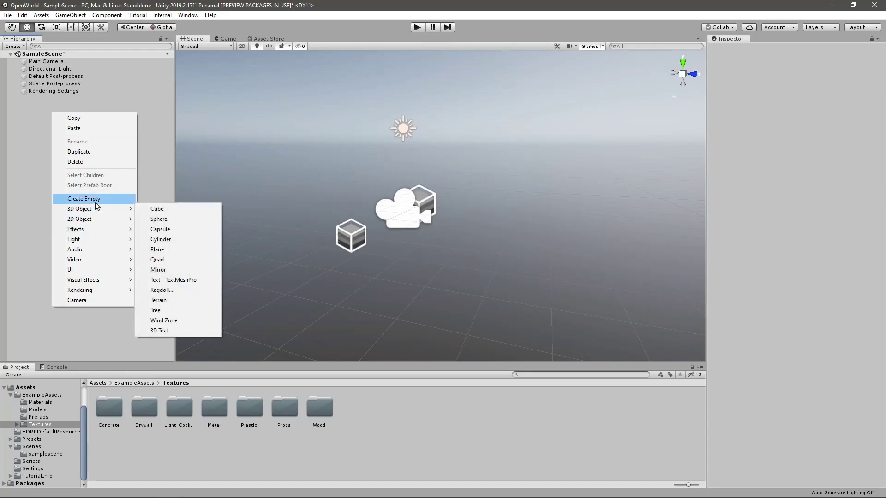
{"action": "right_click", "coordinate": [36, 144]}
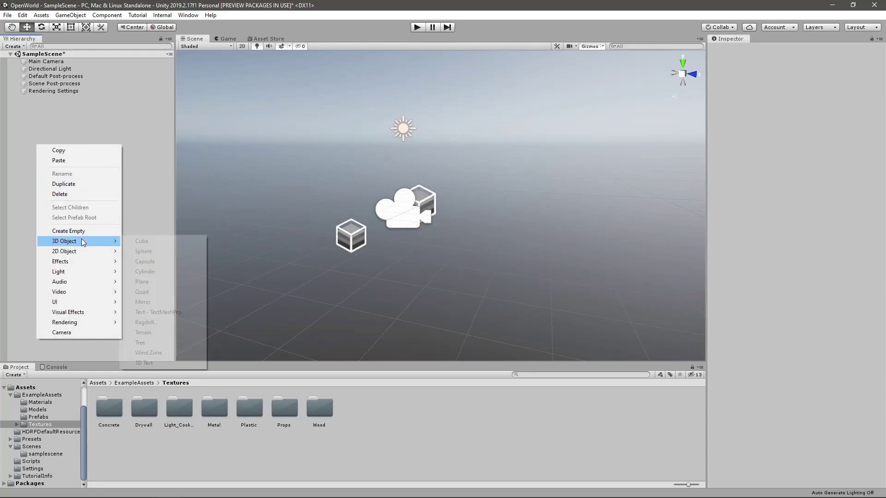
{"action": "left_click", "coordinate": [152, 241]}
{"action": "mouse_move", "coordinate": [395, 250]}
{"action": "left_mouse_down", "text": "alt"}
{"action": "mouse_move", "coordinate": [408, 231]}
{"action": "mouse_move", "coordinate": [265, 238]}
{"action": "left_mouse_up", "text": "alt"}
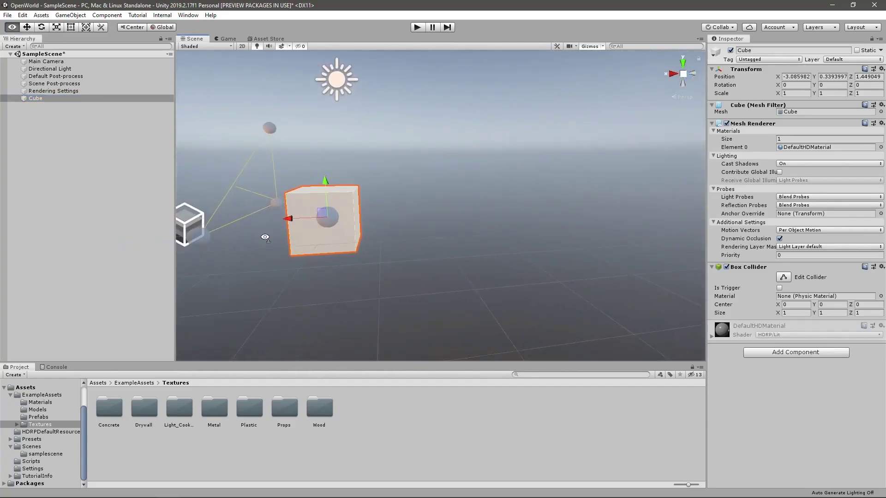
{"action": "mouse_move", "coordinate": [266, 238]}
{"action": "left_mouse_down", "text": "alt"}
{"action": "mouse_move", "coordinate": [309, 261]}
{"action": "mouse_move", "coordinate": [356, 254]}
{"action": "left_mouse_up", "text": "alt"}
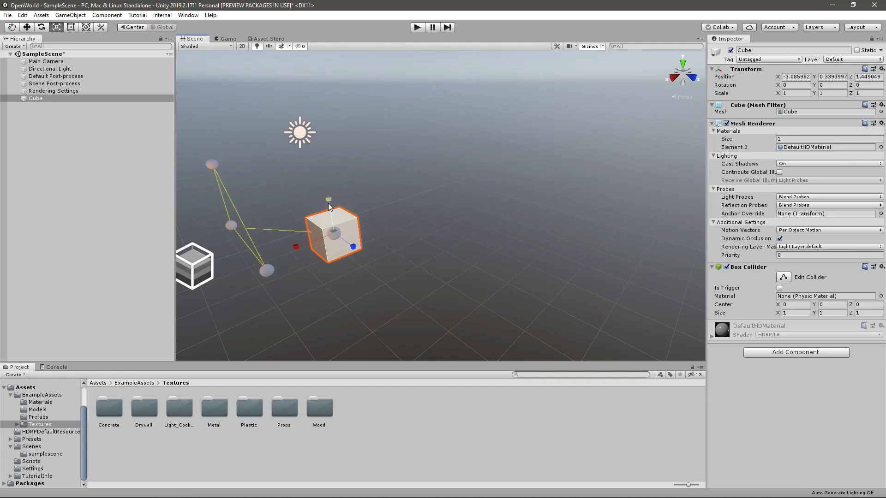
{"action": "left_click_drag", "start_coordinate": [329, 190], "coordinate": [309, 194], "text": "alt"}
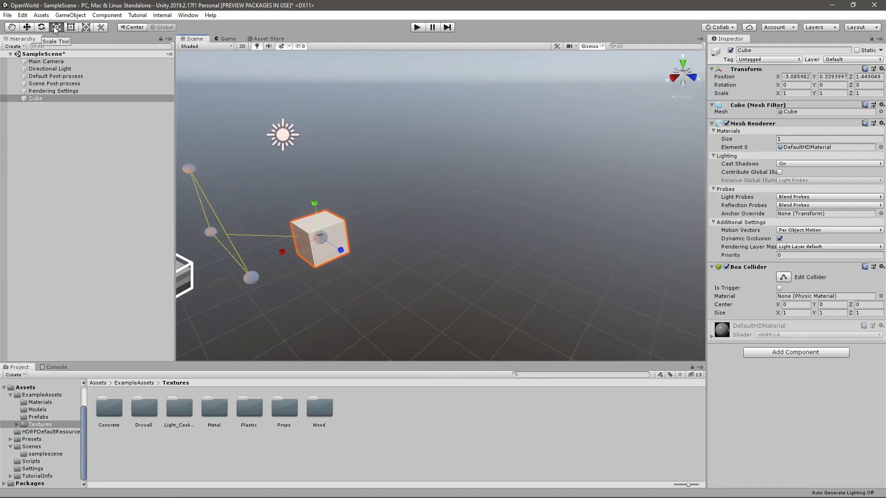
Scale the Cube to 100 × 1 × 100 to form a flat ground slab.
{"action": "left_click_drag", "start_coordinate": [320, 238], "coordinate": [366, 231]}
{"action": "key", "text": "ctrl+z"}
{"action": "left_click", "coordinate": [801, 93]}
{"action": "left_click_drag", "start_coordinate": [517, 199], "coordinate": [518, 206], "text": "alt"}
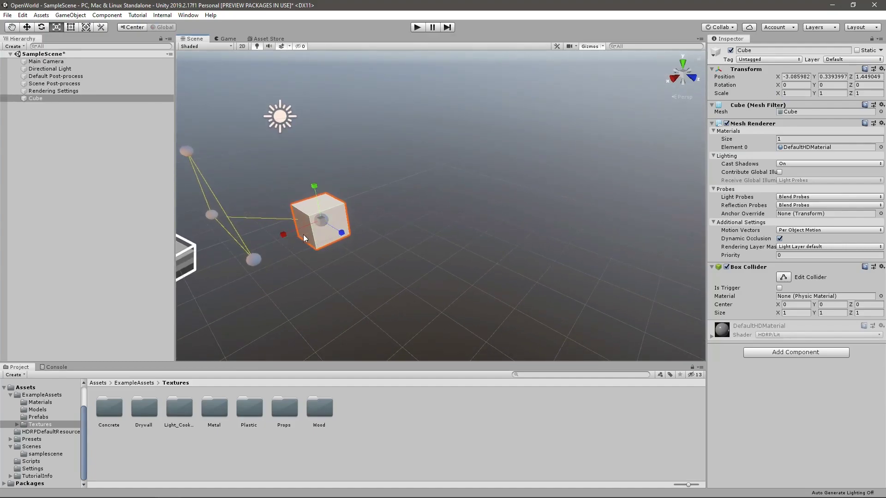
{"action": "key", "text": "w"}
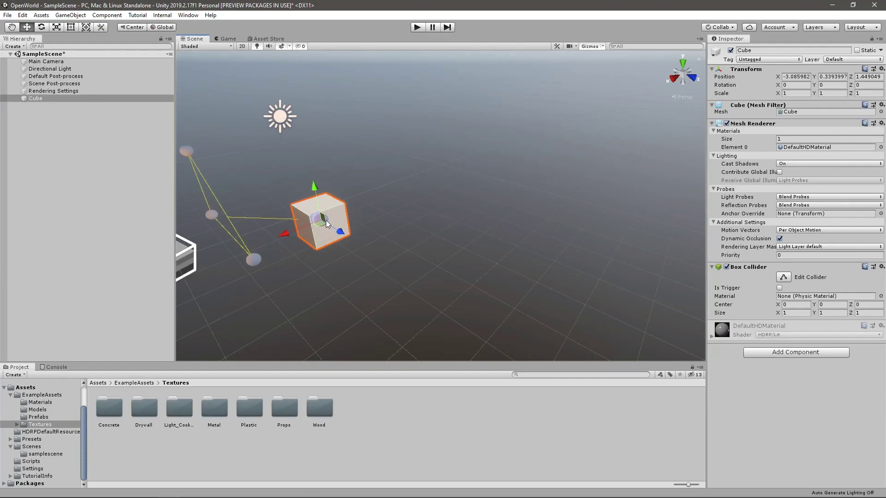
{"action": "middle_click_drag", "start_coordinate": [317, 209], "coordinate": [347, 189]}
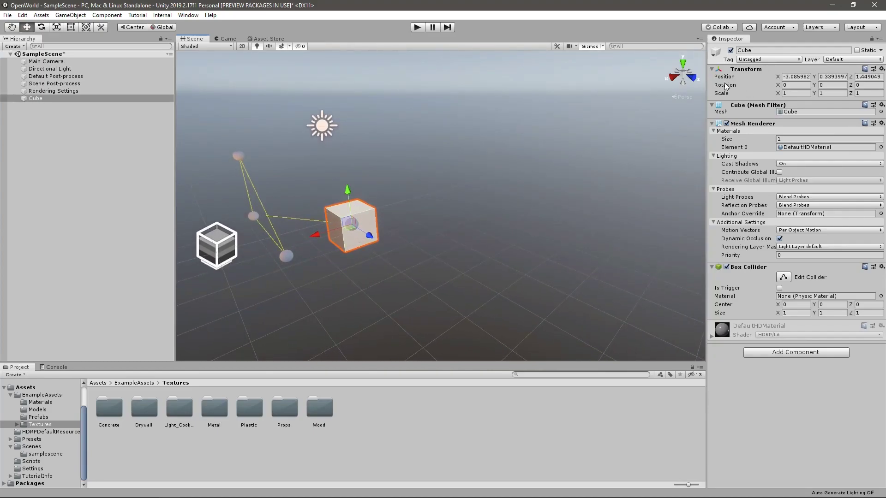
{"action": "left_click_drag", "start_coordinate": [322, 288], "coordinate": [441, 234], "text": "alt"}
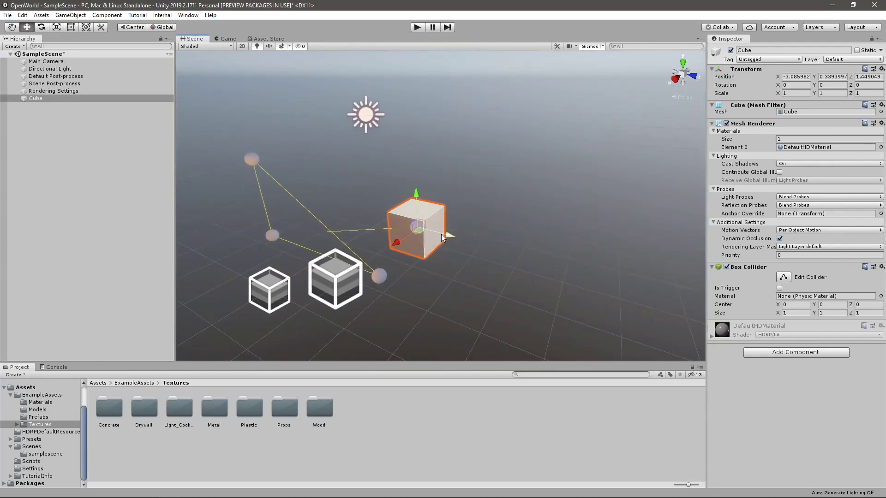
{"action": "left_click", "coordinate": [798, 94]}
{"action": "type", "text": "100"}
{"action": "key", "text": "Tab"}
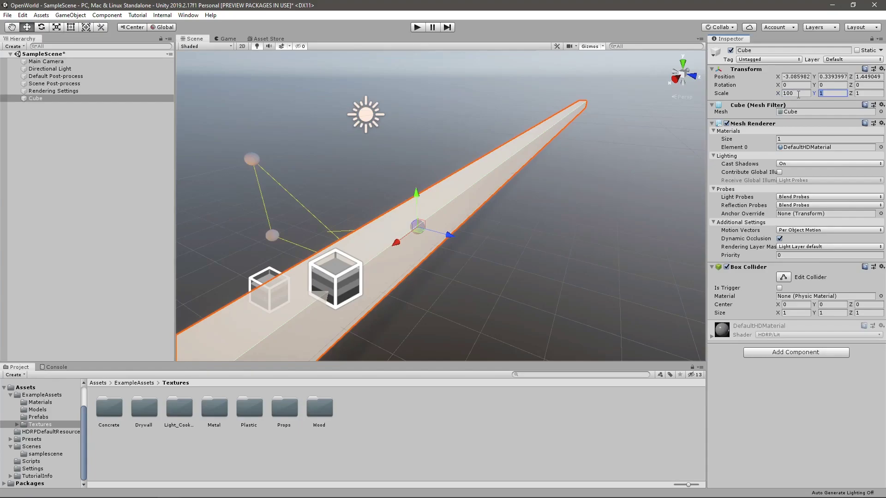
{"action": "key", "text": "Tab"}
{"action": "type", "text": "100"}
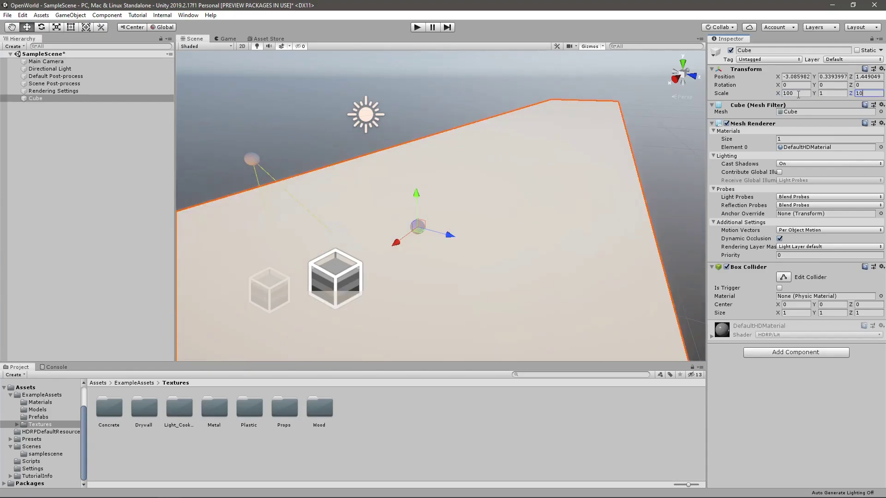
{"action": "mouse_move", "coordinate": [508, 120]}
{"action": "left_mouse_down", "text": "alt"}
{"action": "mouse_move", "coordinate": [364, 102]}
{"action": "mouse_move", "coordinate": [540, 103]}
{"action": "mouse_move", "coordinate": [517, 111]}
{"action": "left_mouse_up", "text": "alt"}
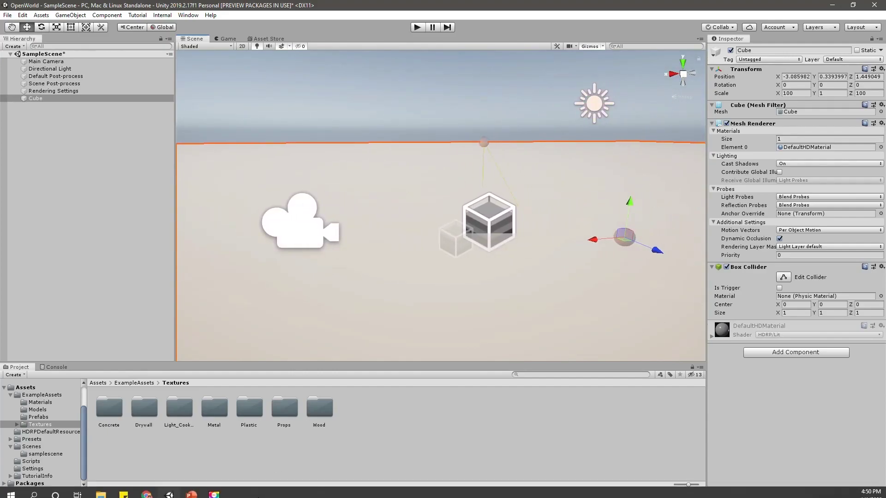
Collapse the ExampleAssets and Scenes folders and show the top-level Assets folder contents.
{"action": "left_click", "coordinate": [10, 395]}
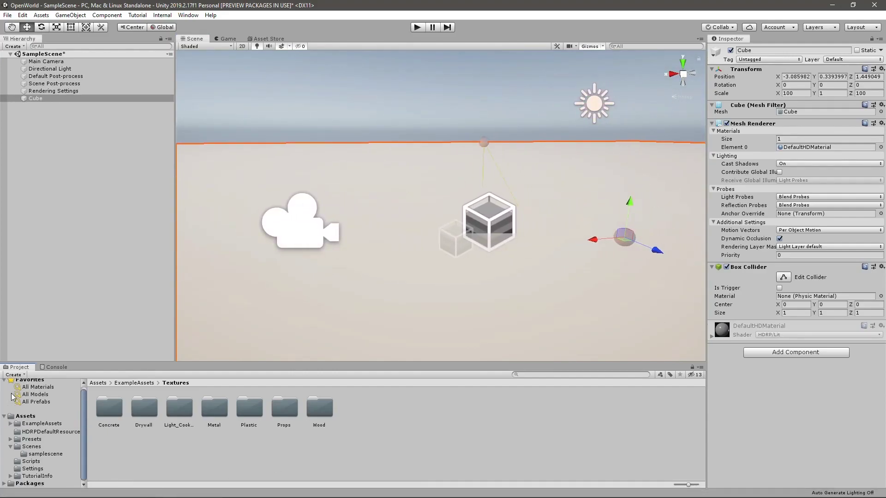
{"action": "left_click", "coordinate": [10, 447]}
{"action": "mouse_move", "coordinate": [346, 291]}
{"action": "left_mouse_down", "text": "alt"}
{"action": "mouse_move", "coordinate": [432, 269]}
{"action": "mouse_move", "coordinate": [343, 333]}
{"action": "left_mouse_up", "text": "alt"}
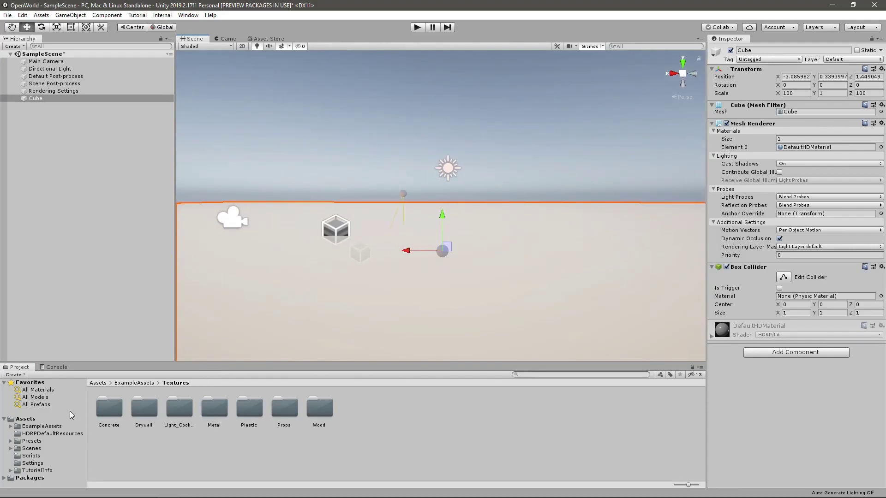
{"action": "left_click", "coordinate": [32, 419]}
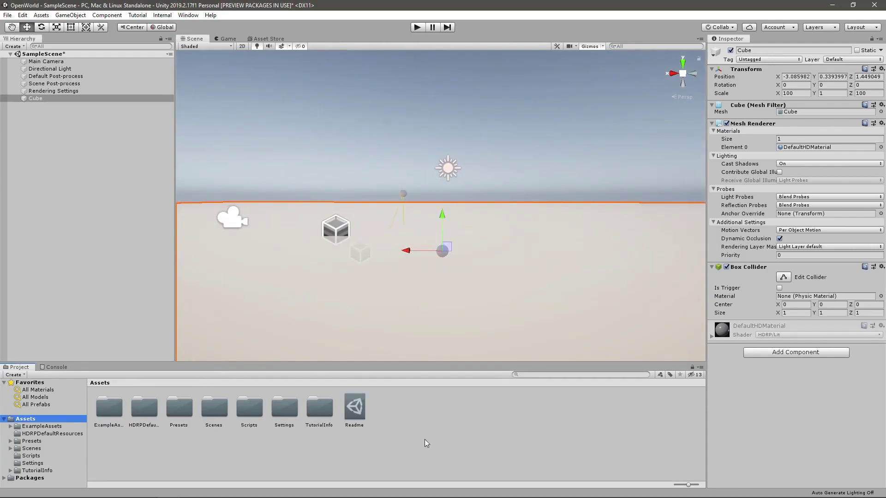
Create a folder named Materials in Assets and open it.
{"action": "right_click", "coordinate": [393, 444]}
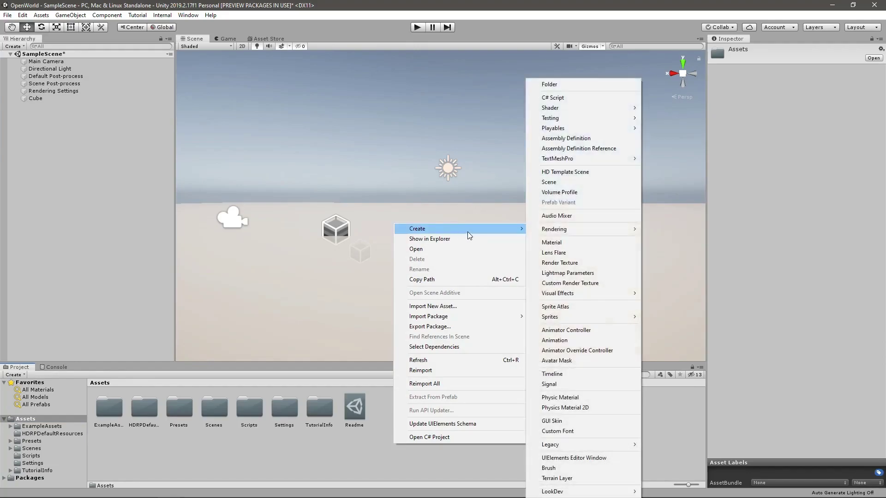
{"action": "left_click", "coordinate": [551, 84]}
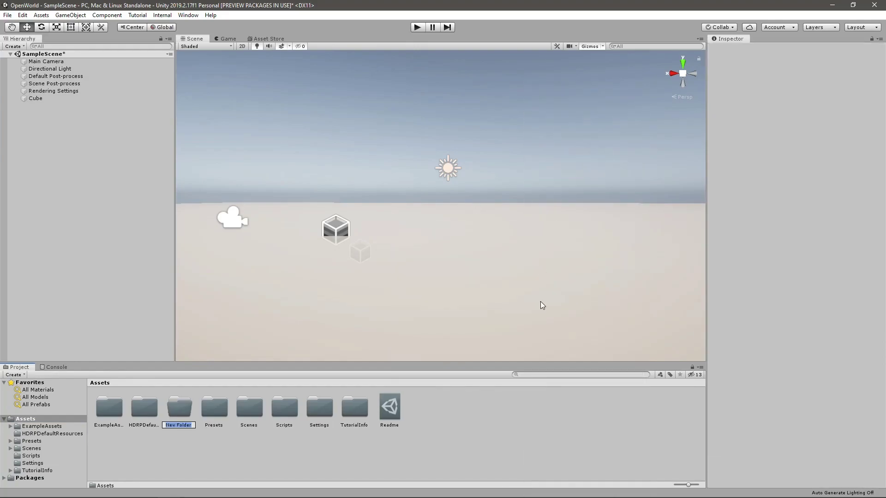
{"action": "type", "text": "Materi"}
{"action": "type", "text": "als"}
{"action": "key", "text": "Return"}
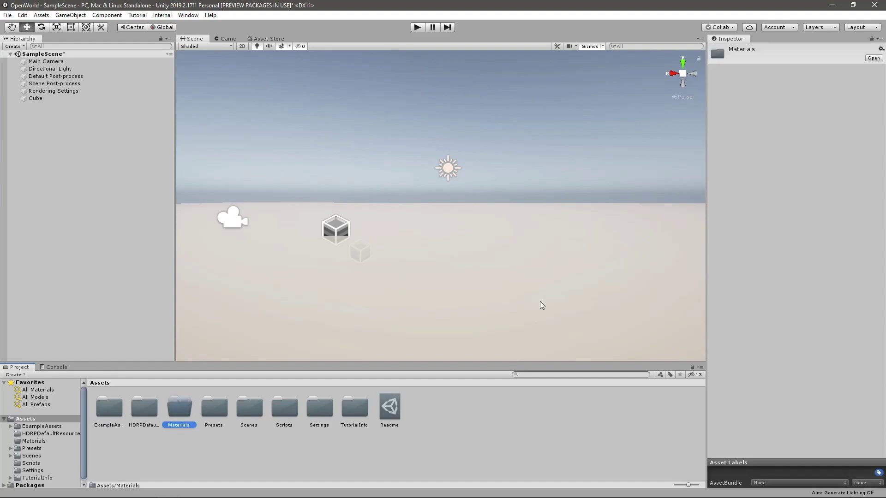
{"action": "key", "text": "Return"}
{"action": "right_click", "coordinate": [218, 416]}
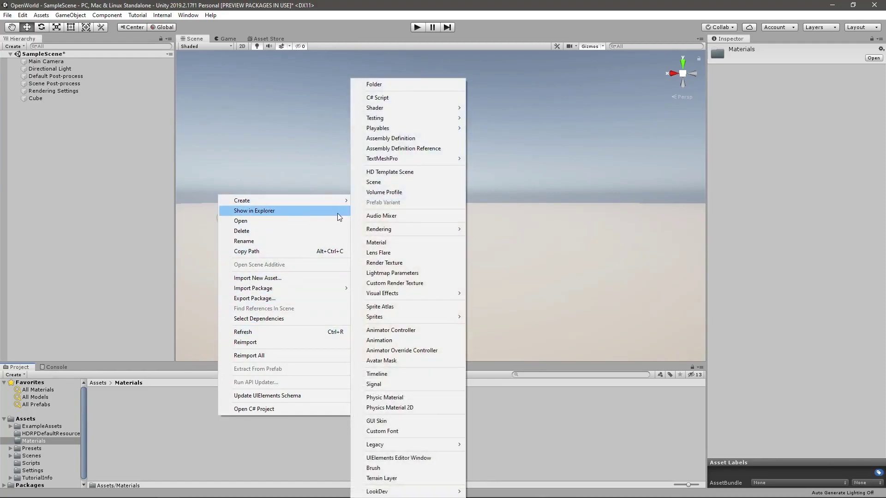
Create a new material named M_ground inside the Materials folder.
{"action": "right_click", "coordinate": [152, 436]}
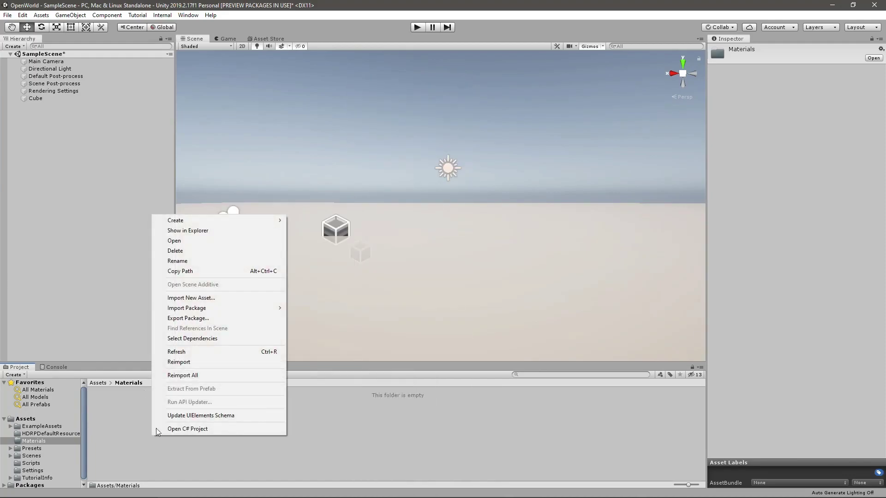
{"action": "mouse_move", "coordinate": [175, 220]}
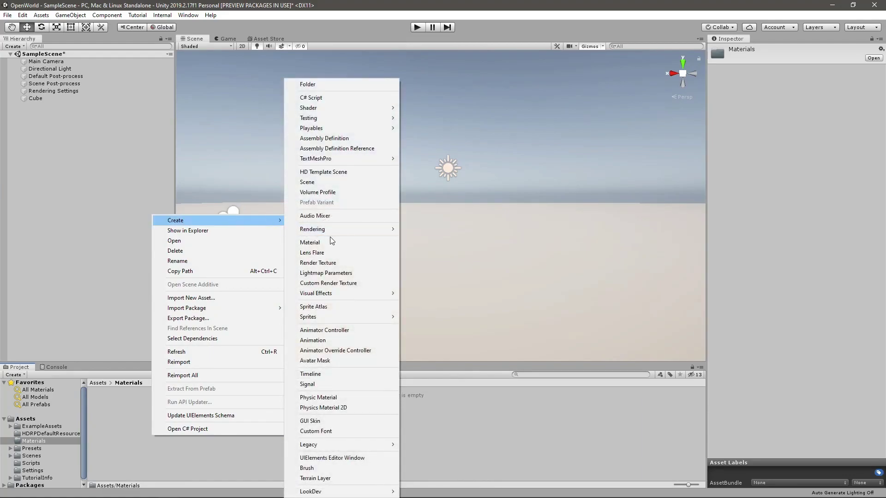
{"action": "left_click", "coordinate": [313, 245]}
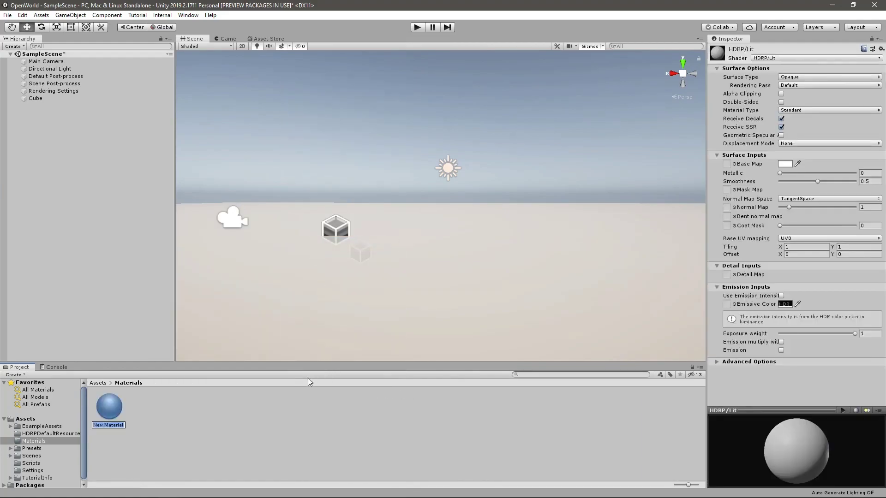
{"action": "type", "text": "M_gr"}
{"action": "type", "text": "ound"}
{"action": "key", "text": "Return"}
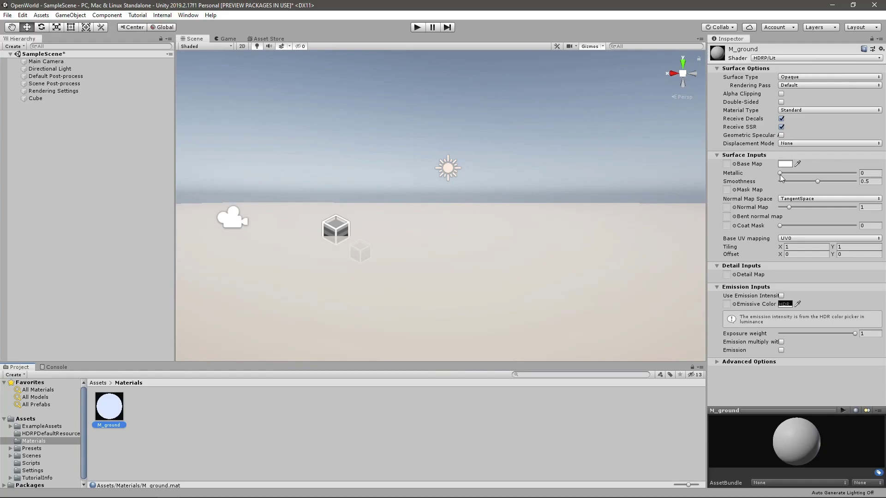
{"action": "left_click", "coordinate": [788, 165]}
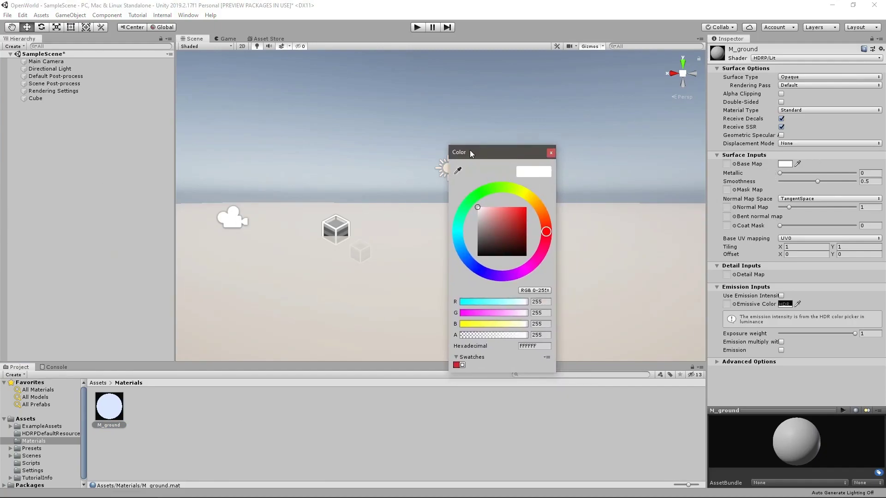
Set M_ground's base colour to a vivid green, then select the Cube.
{"action": "left_click", "coordinate": [477, 197]}
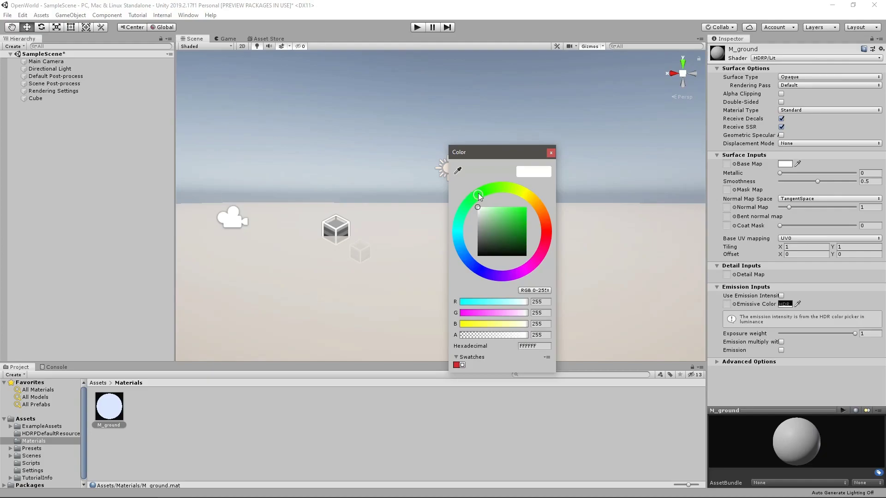
{"action": "left_click_drag", "start_coordinate": [524, 236], "coordinate": [524, 226]}
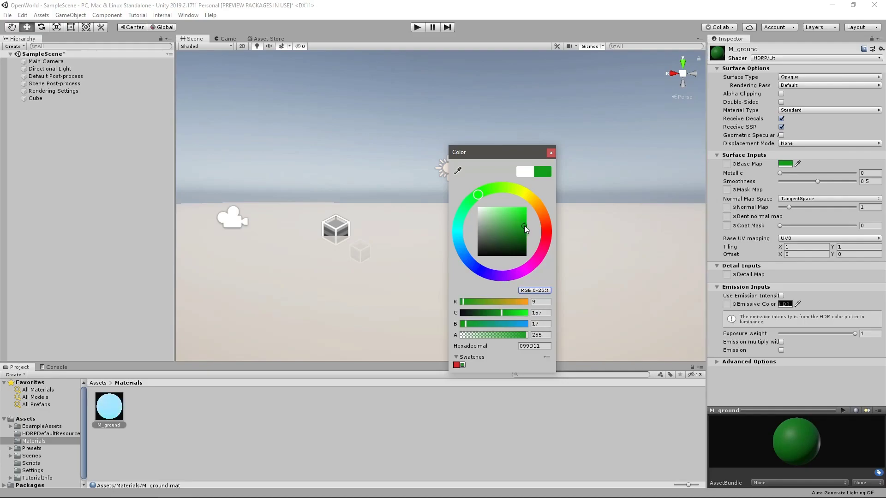
{"action": "left_click", "coordinate": [550, 153]}
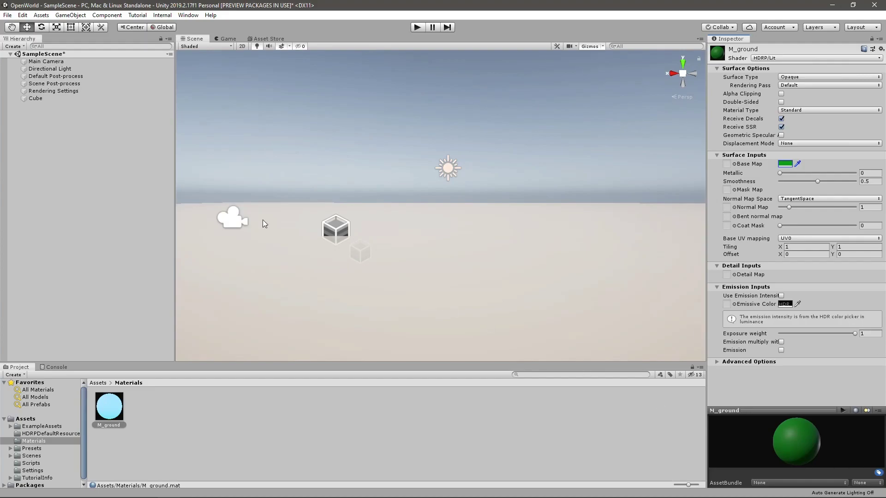
{"action": "left_click", "coordinate": [284, 273]}
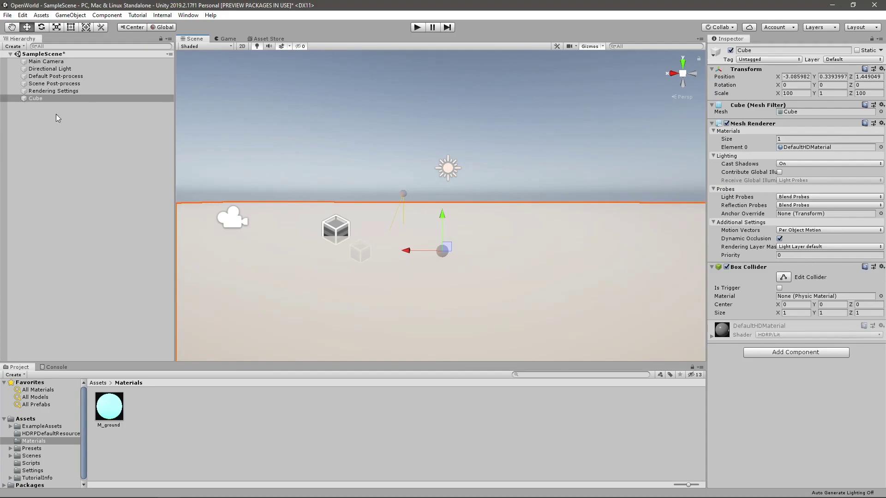
Rename the Cube object in the Hierarchy to 'ground'.
{"action": "left_click", "coordinate": [55, 83]}
{"action": "left_click", "coordinate": [56, 98]}
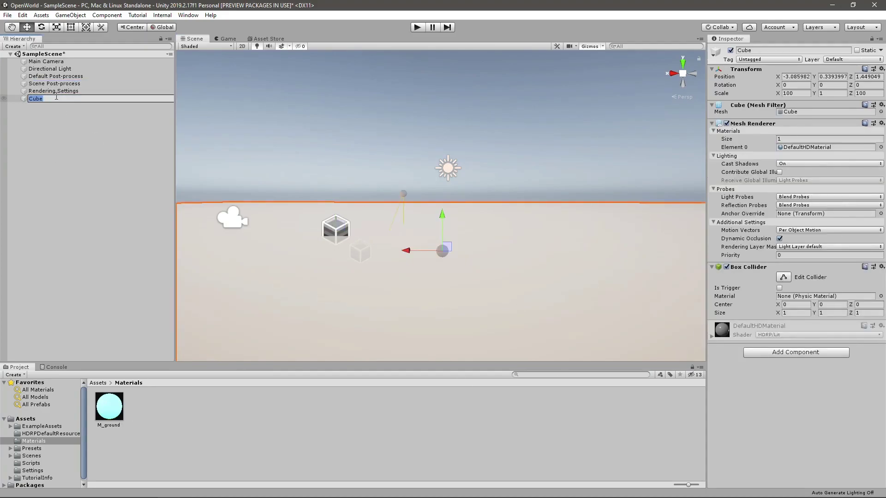
{"action": "type", "text": "groun"}
{"action": "type", "text": "d"}
{"action": "key", "text": "Return"}
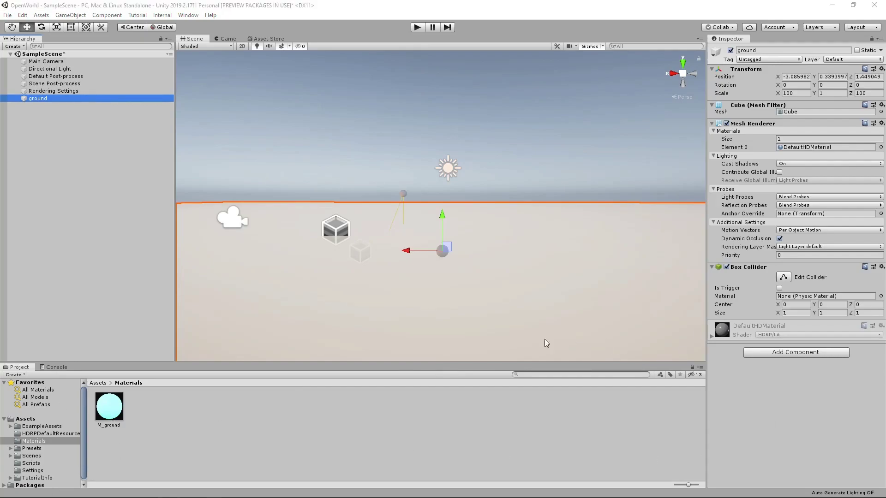
Assign M_ground to the ground's Mesh Renderer Element 0 material slot.
{"action": "left_click_drag", "start_coordinate": [110, 414], "coordinate": [807, 148]}
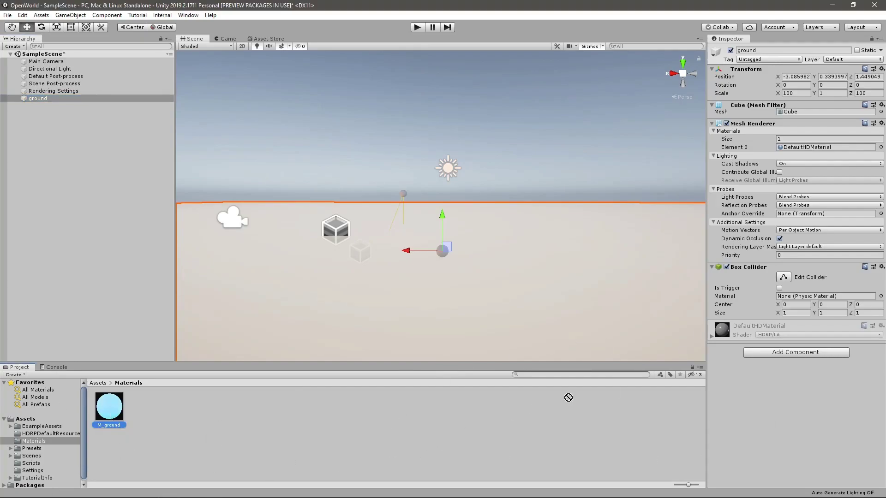
{"action": "left_click_drag", "start_coordinate": [808, 147], "coordinate": [568, 241]}
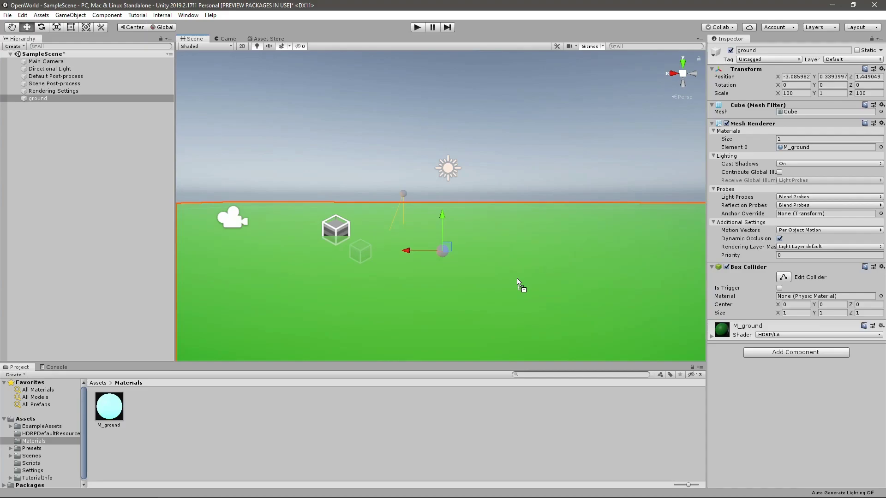
{"action": "left_click_drag", "start_coordinate": [517, 280], "coordinate": [798, 150]}
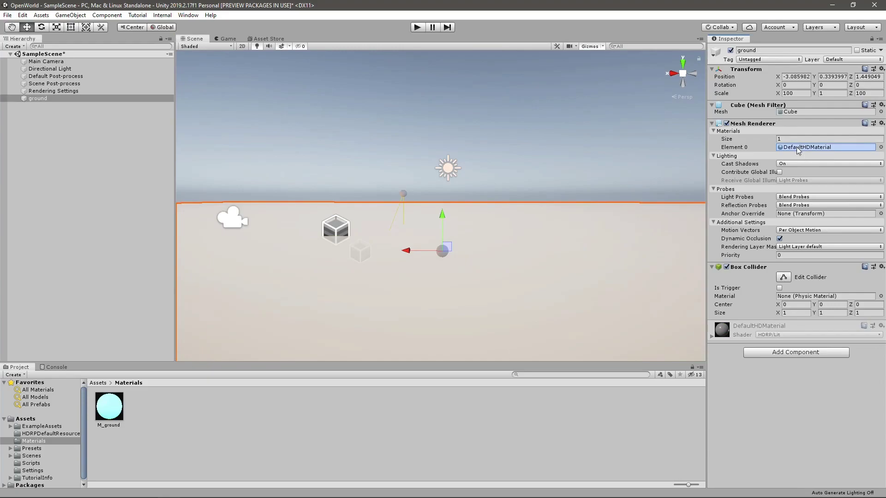
{"action": "left_click_drag", "start_coordinate": [797, 148], "coordinate": [796, 148]}
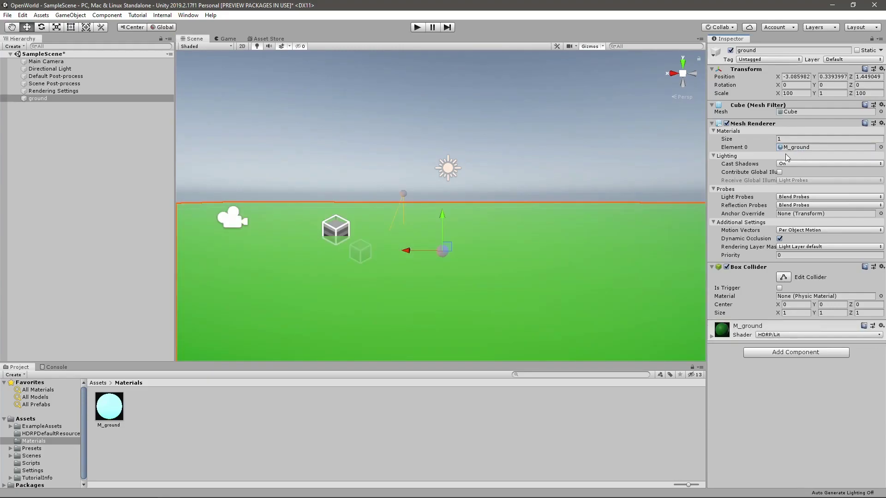
{"action": "key", "text": "alt"}
{"action": "mouse_move", "coordinate": [568, 286]}
{"action": "left_mouse_down", "text": "alt"}
{"action": "mouse_move", "coordinate": [14, 274]}
{"action": "mouse_move", "coordinate": [581, 255]}
{"action": "mouse_move", "coordinate": [427, 278]}
{"action": "mouse_move", "coordinate": [466, 279]}
{"action": "left_mouse_up", "text": "alt"}
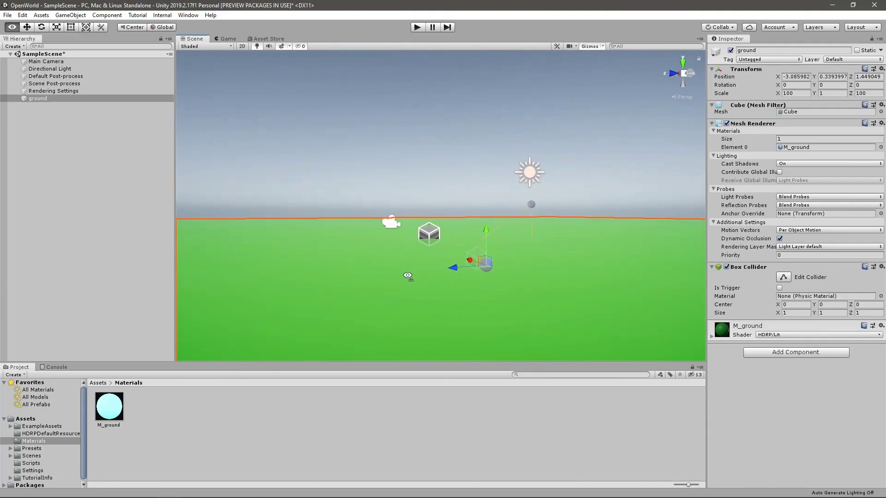
Set the ground's Scale X and Z to 1000, leaving Y at 1.
{"action": "left_click", "coordinate": [806, 92]}
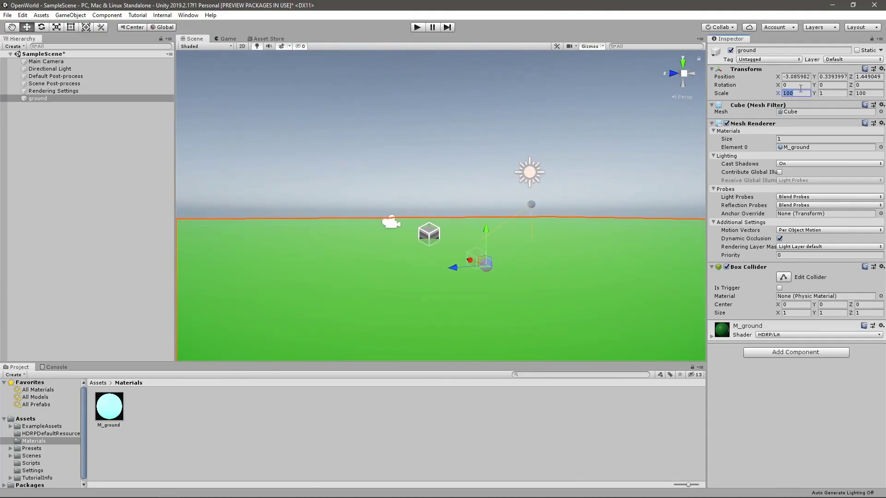
{"action": "type", "text": "1000"}
{"action": "key", "text": "Tab"}
{"action": "key", "text": "Tab"}
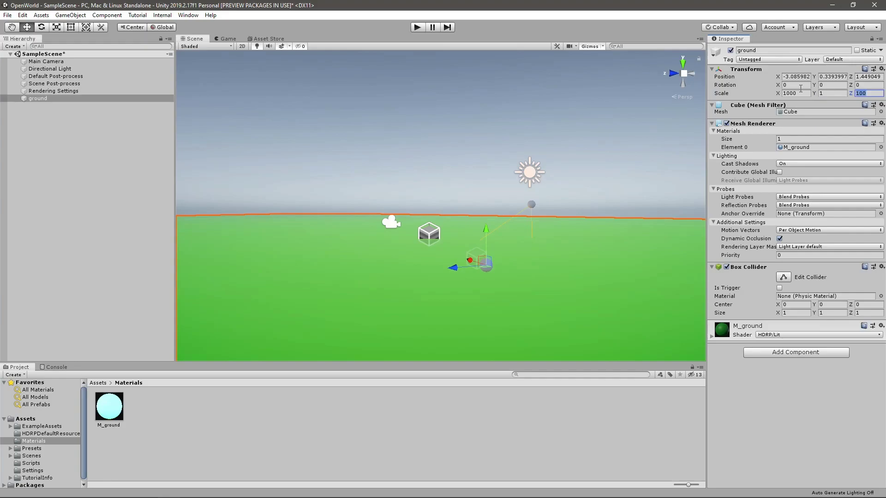
{"action": "type", "text": "1000"}
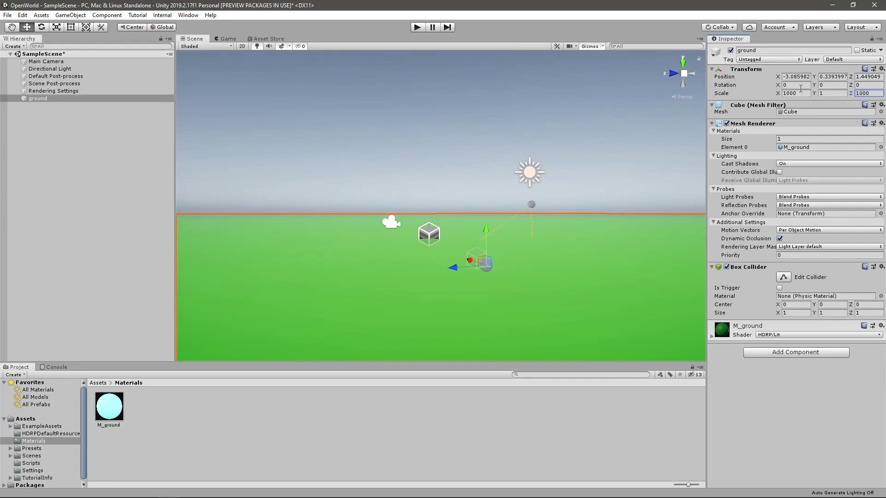
{"action": "mouse_move", "coordinate": [531, 239]}
{"action": "left_mouse_down", "text": "alt"}
{"action": "mouse_move", "coordinate": [651, 210]}
{"action": "mouse_move", "coordinate": [519, 285]}
{"action": "mouse_move", "coordinate": [283, 281]}
{"action": "mouse_move", "coordinate": [370, 275]}
{"action": "mouse_move", "coordinate": [379, 301]}
{"action": "mouse_move", "coordinate": [377, 293]}
{"action": "mouse_move", "coordinate": [464, 291]}
{"action": "mouse_move", "coordinate": [546, 300]}
{"action": "mouse_move", "coordinate": [129, 303]}
{"action": "mouse_move", "coordinate": [477, 296]}
{"action": "mouse_move", "coordinate": [357, 295]}
{"action": "left_mouse_up", "text": "alt"}
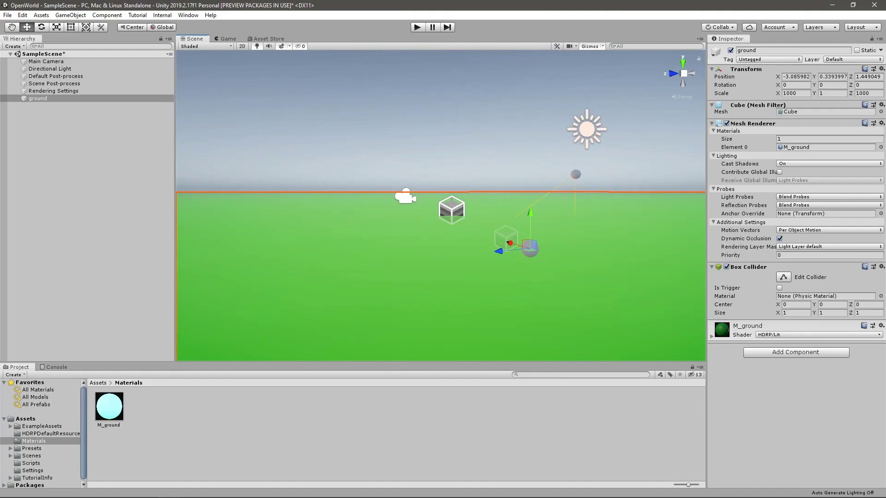
Orbit and zoom in on the green 1000×1×1000 ground, then run the scene in Play mode.
{"action": "mouse_move", "coordinate": [417, 285]}
{"action": "left_mouse_down", "text": "alt"}
{"action": "mouse_move", "coordinate": [396, 291]}
{"action": "mouse_move", "coordinate": [429, 288]}
{"action": "mouse_move", "coordinate": [411, 295]}
{"action": "mouse_move", "coordinate": [429, 296]}
{"action": "mouse_move", "coordinate": [342, 297]}
{"action": "left_mouse_up", "text": "alt"}
{"action": "mouse_move", "coordinate": [343, 297]}
{"action": "right_mouse_down", "text": "alt"}
{"action": "mouse_move", "coordinate": [344, 238]}
{"action": "mouse_move", "coordinate": [333, 261]}
{"action": "right_mouse_up", "text": "alt"}
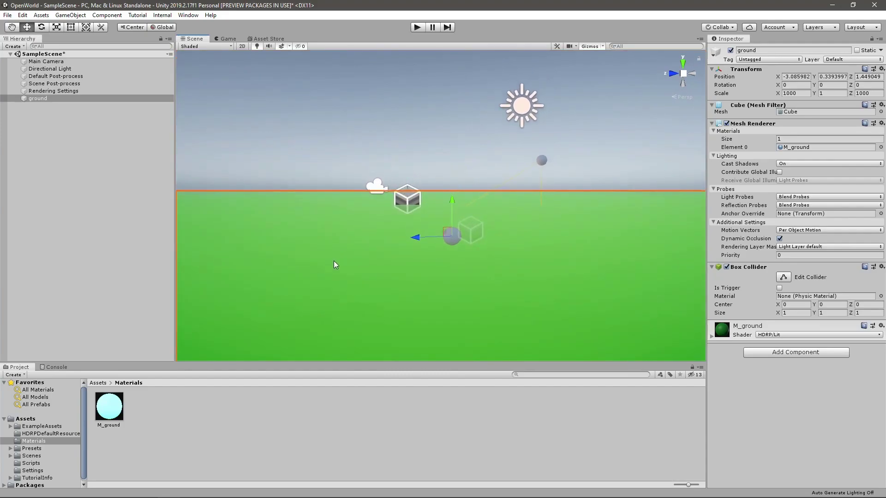
{"action": "left_click", "coordinate": [422, 25]}
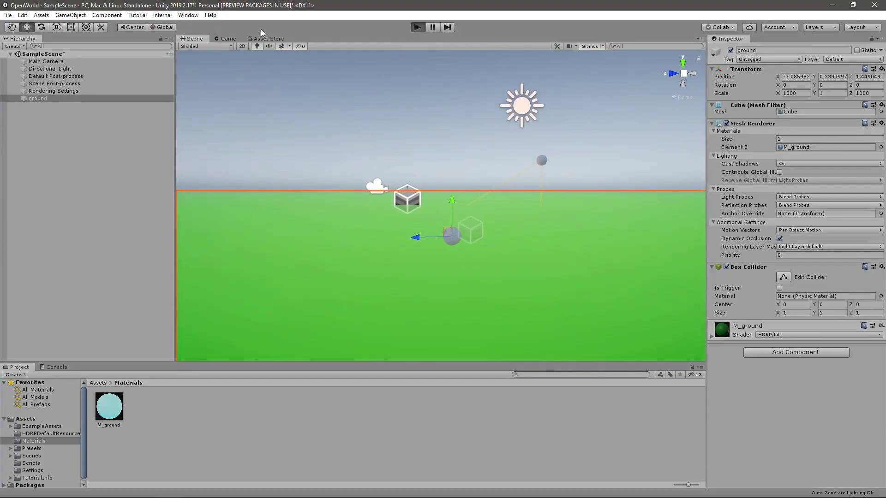